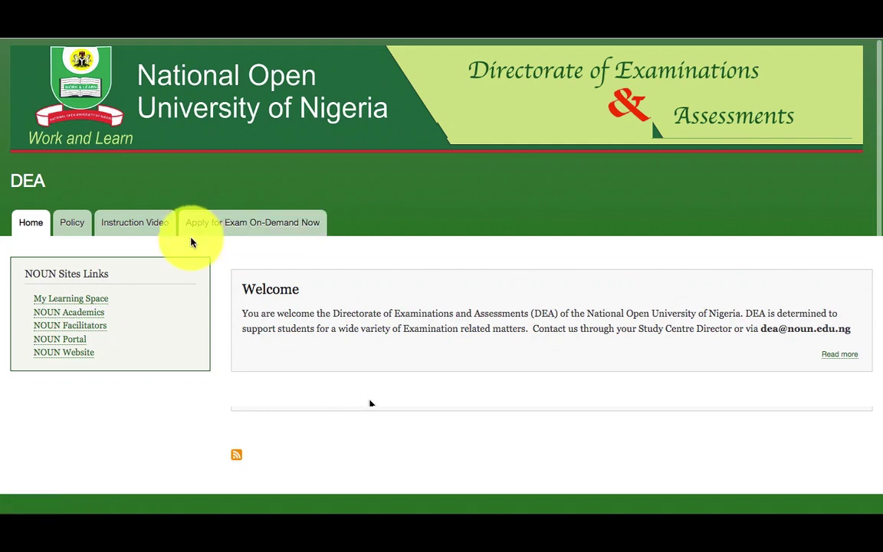
Open the 'Apply for Exam On-Demand Now' application form
{"action": "left_click", "coordinate": [253, 233]}
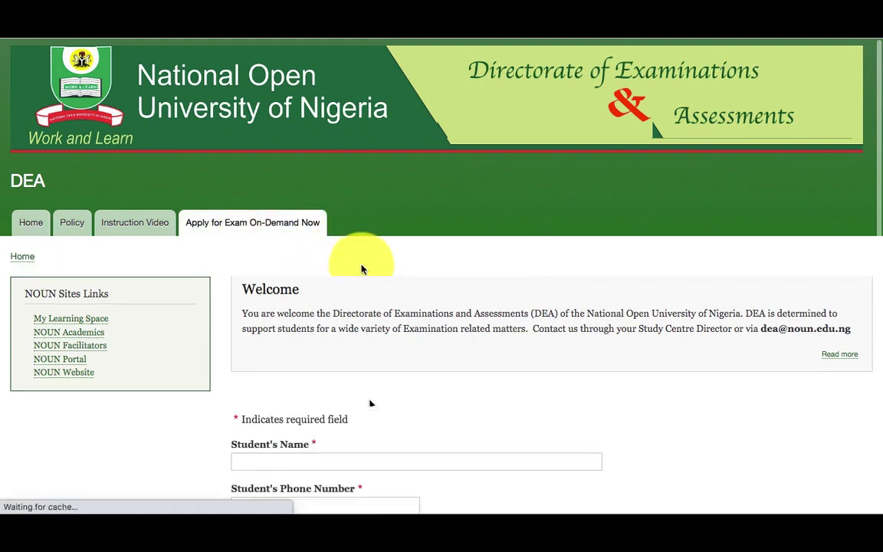
{"action": "scroll", "coordinate": [400, 299], "scroll_direction": "down", "scroll_amount": 2}
{"action": "scroll", "coordinate": [400, 296], "scroll_direction": "down", "scroll_amount": 1}
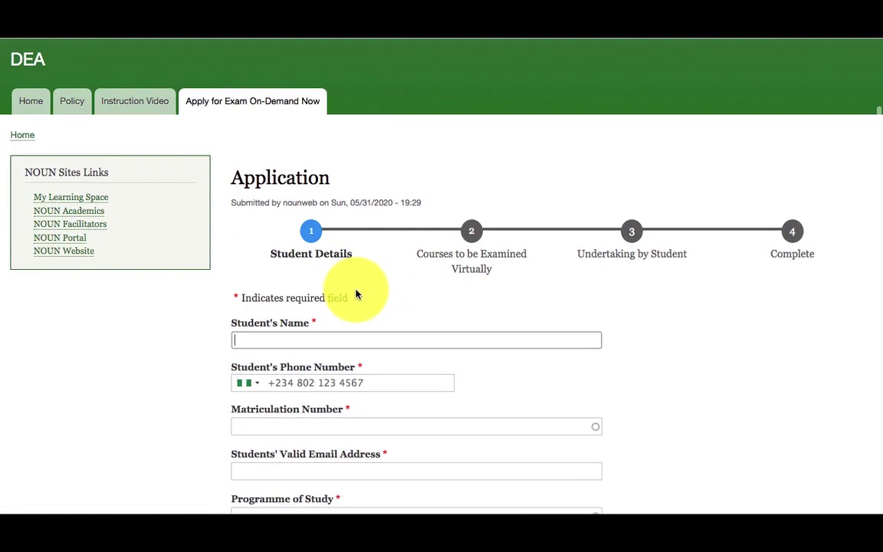
{"action": "scroll", "coordinate": [355, 294], "scroll_direction": "down", "scroll_amount": 2}
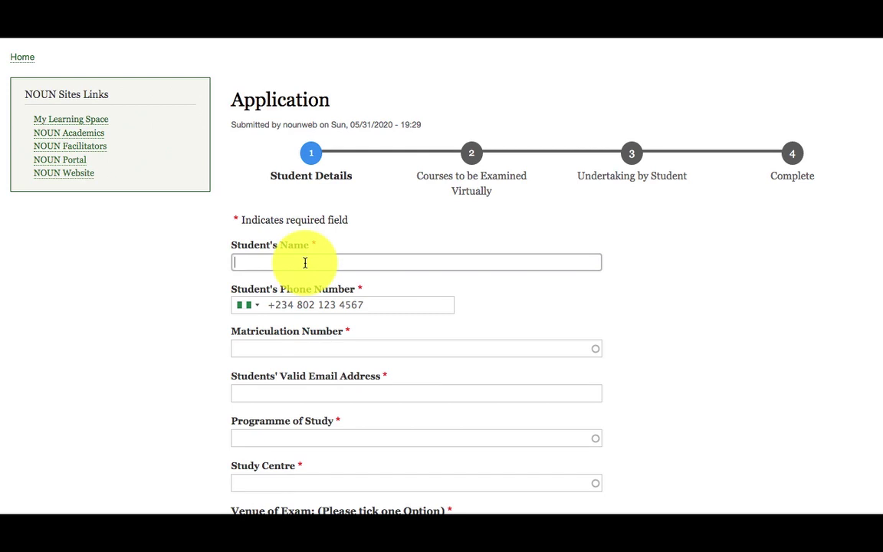
Enter the student's full name and phone number
{"action": "type", "text": "J"}
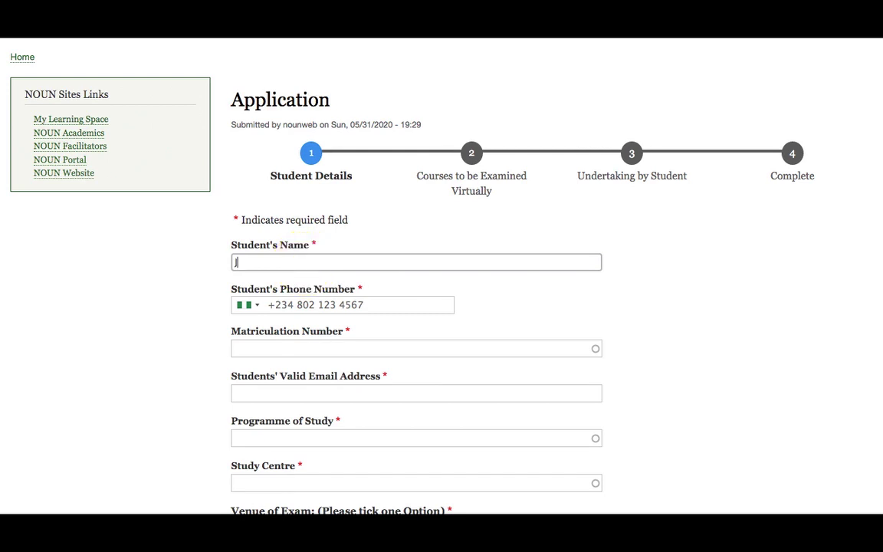
{"action": "type", "text": "ohn Doe"}
{"action": "left_click", "coordinate": [334, 302]}
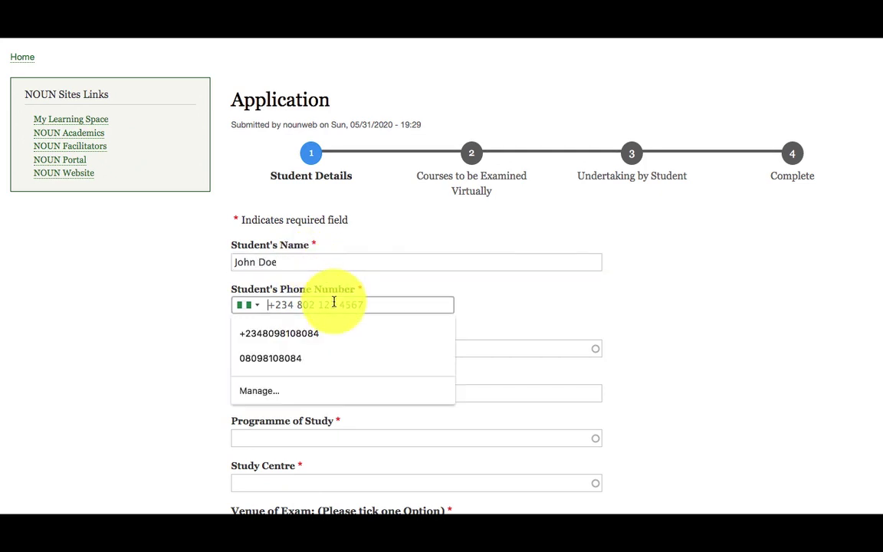
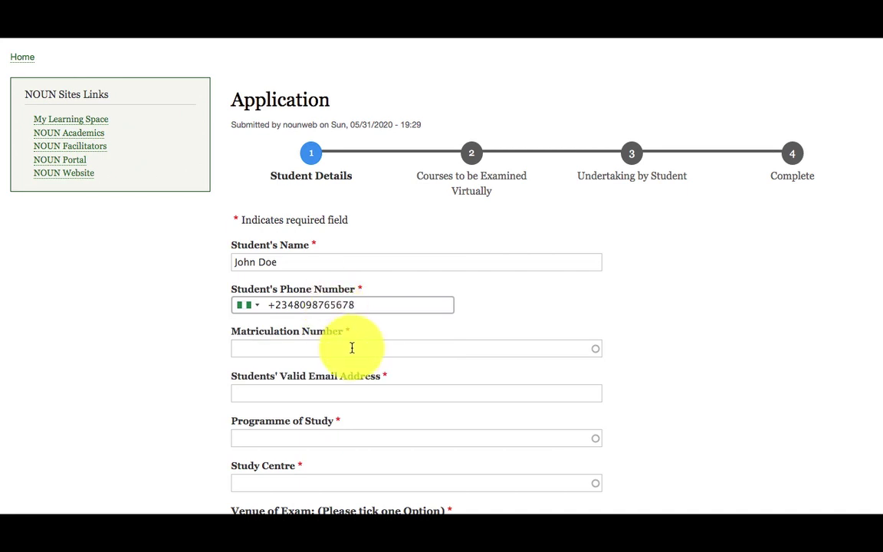
Pick the student's matriculation number from the lookup and enter their Gmail address
{"action": "left_click", "coordinate": [353, 348]}
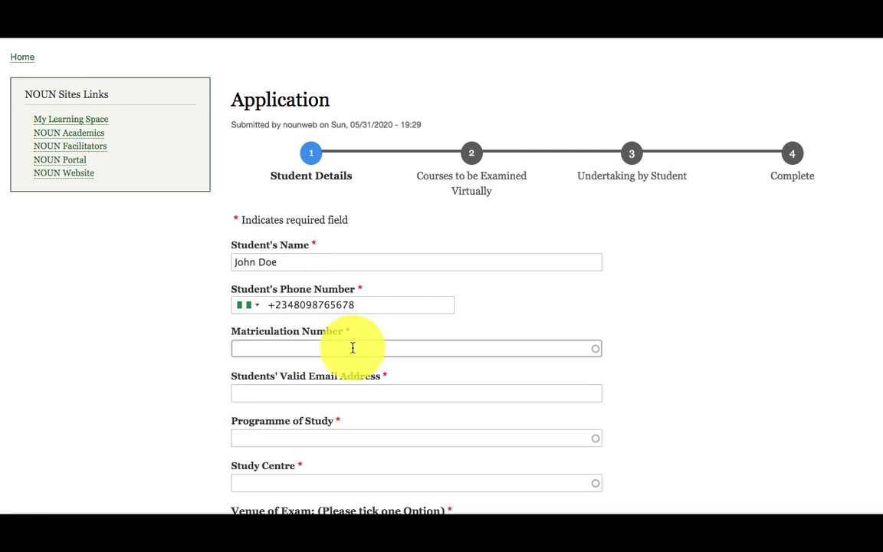
{"action": "type", "text": "nou"}
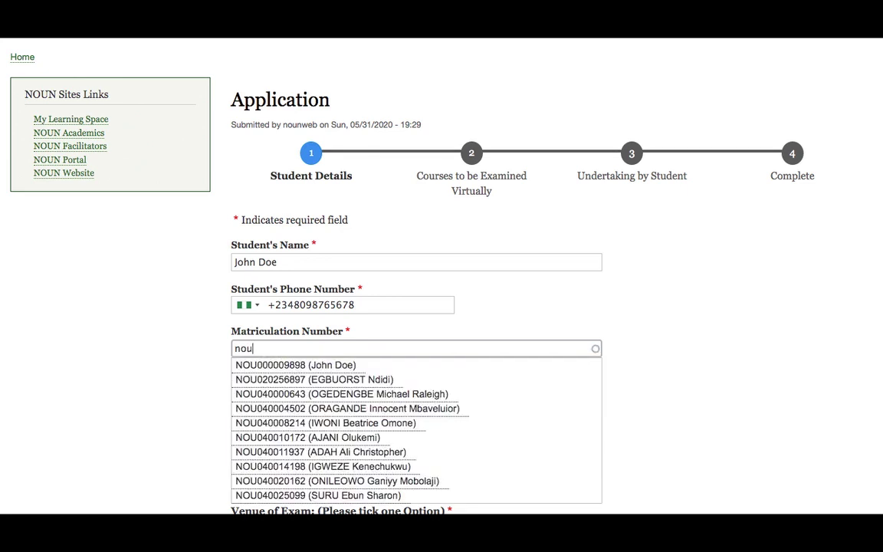
{"action": "type", "text": "0000"}
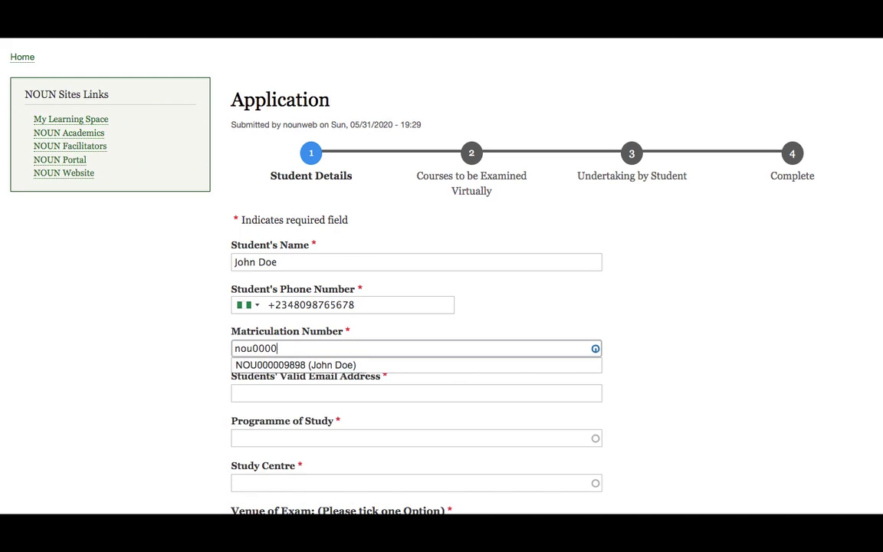
{"action": "type", "text": "0"}
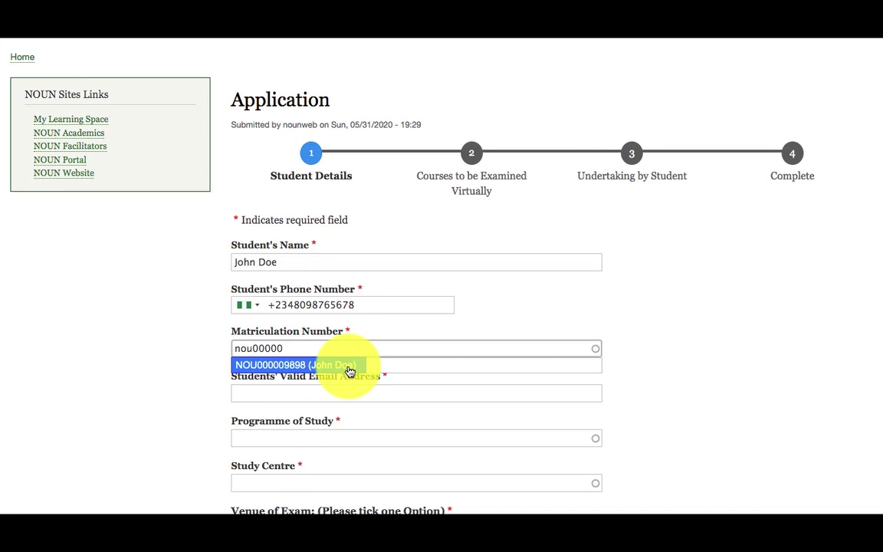
{"action": "left_click", "coordinate": [348, 371]}
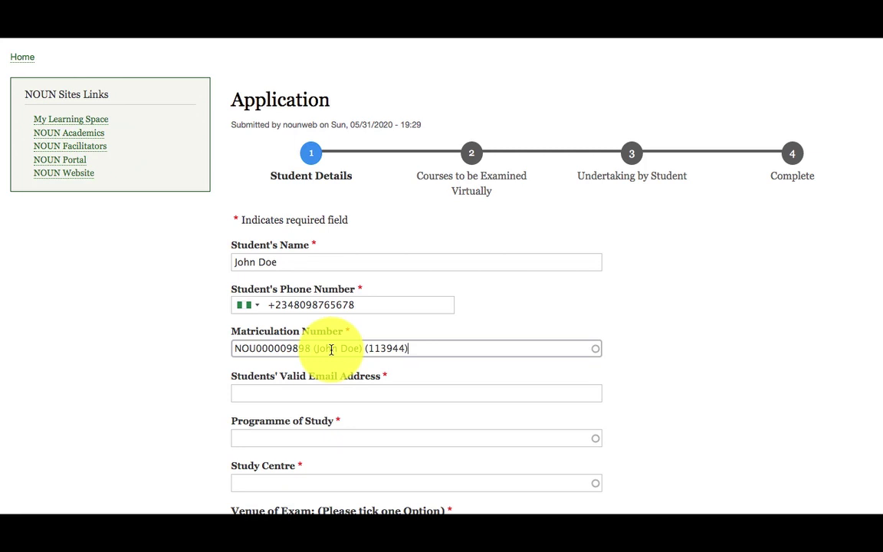
{"action": "left_click", "coordinate": [311, 390]}
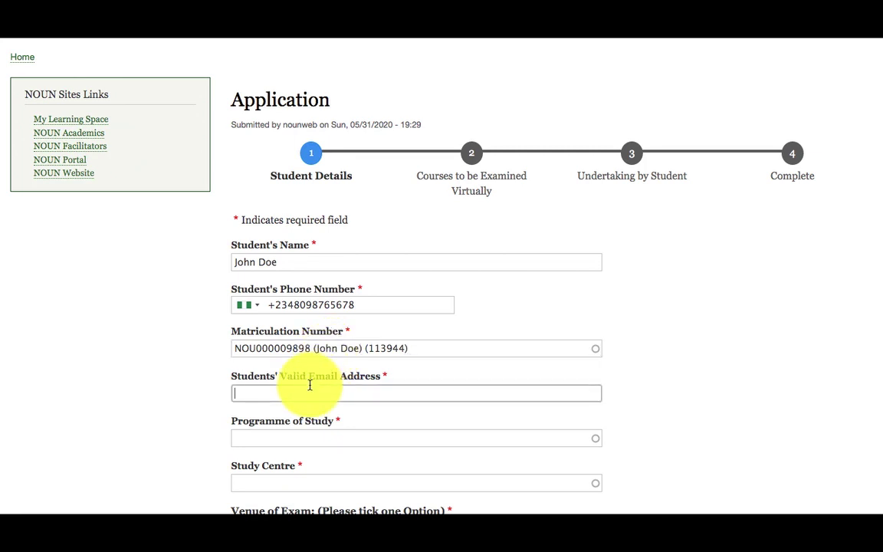
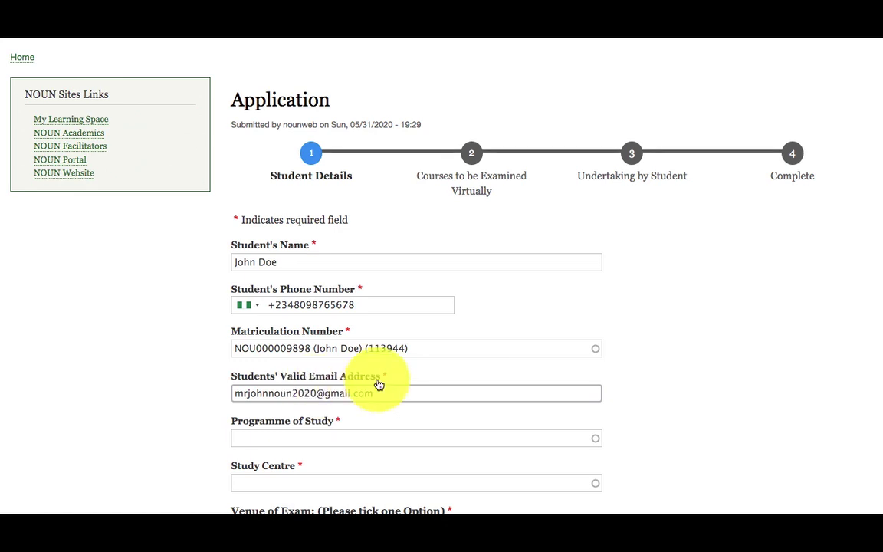
Set the programme to B.Sc. Computer Science and the study centre to Otan-Ayegbaju Community Study Centre
{"action": "scroll", "coordinate": [383, 379], "scroll_direction": "down", "scroll_amount": 2}
{"action": "left_click", "coordinate": [341, 349]}
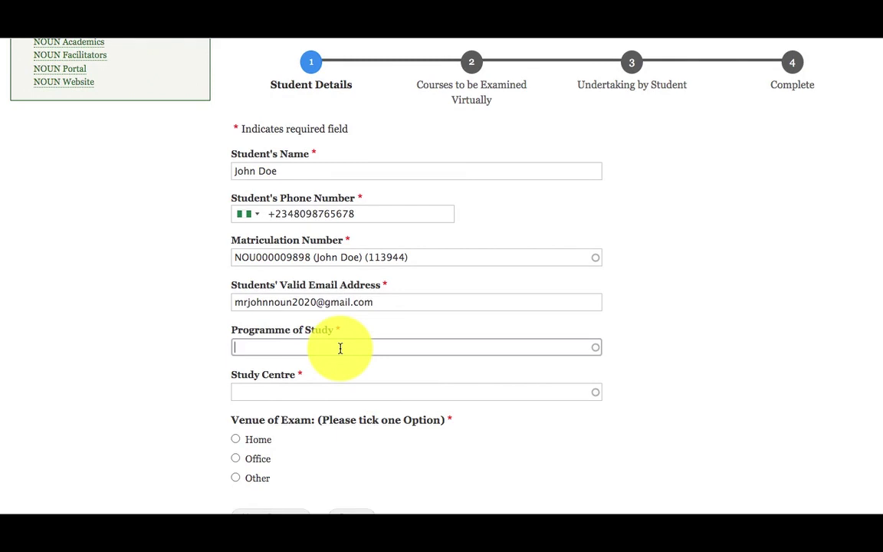
{"action": "type", "text": "compu"}
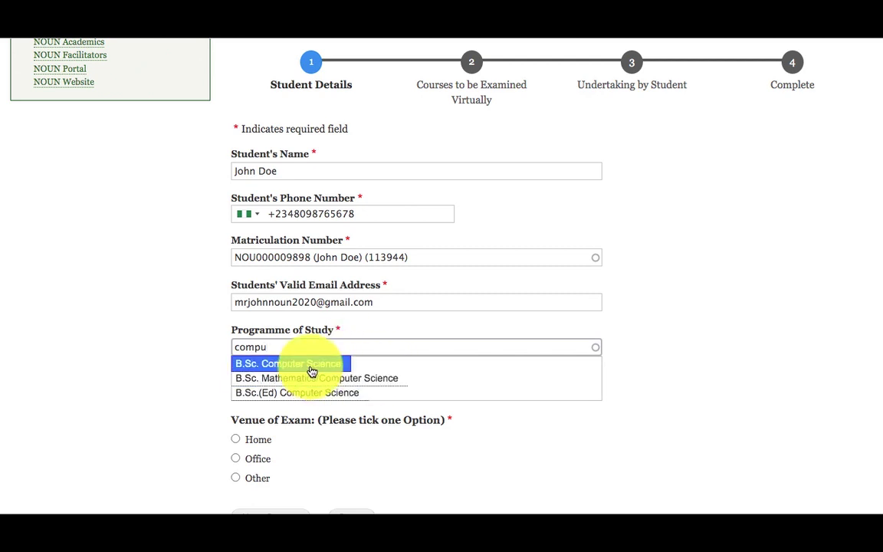
{"action": "left_click", "coordinate": [312, 372]}
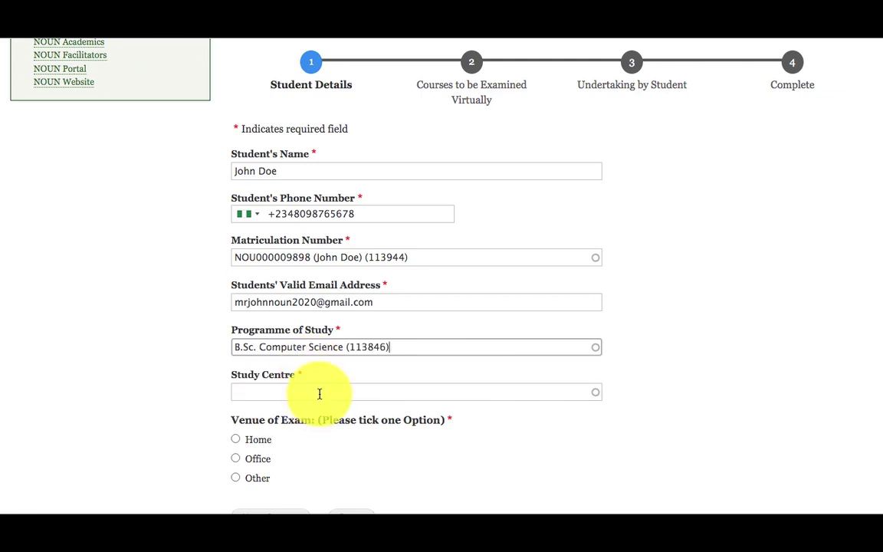
{"action": "left_click", "coordinate": [319, 393]}
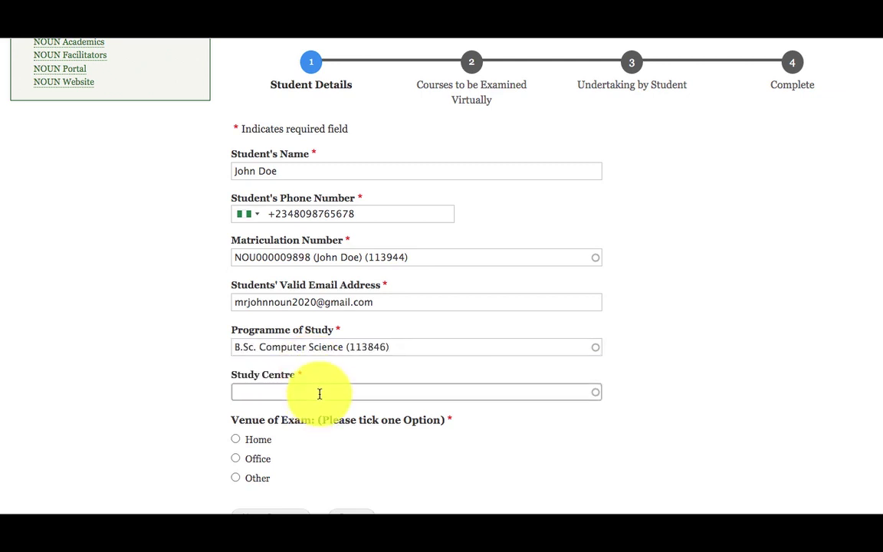
{"action": "type", "text": "Otan"}
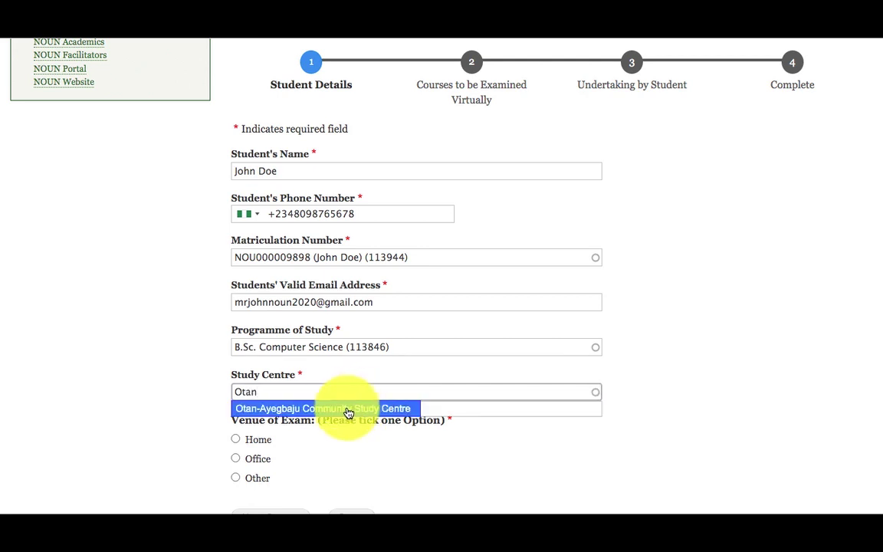
{"action": "left_click", "coordinate": [347, 411]}
Set the exam venue to Other, specified as 'Company'
{"action": "scroll", "coordinate": [331, 443], "scroll_direction": "down", "scroll_amount": 3}
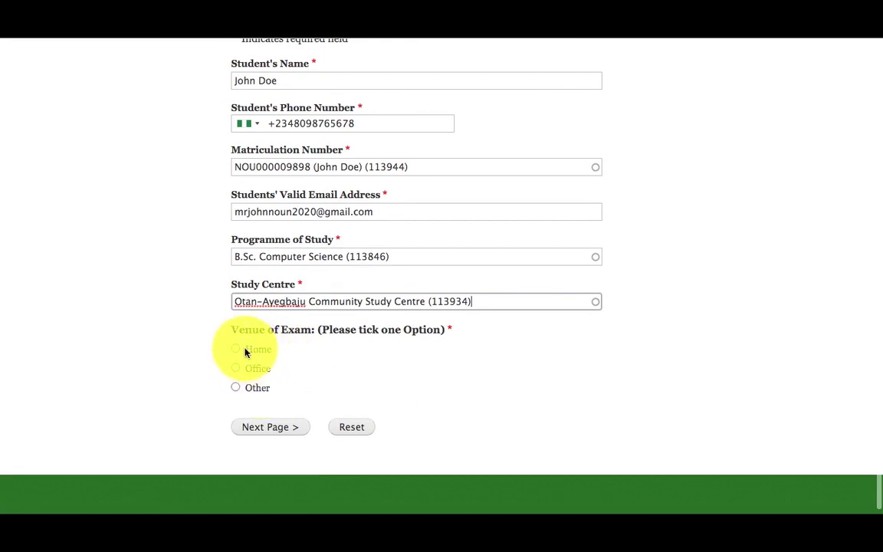
{"action": "left_click", "coordinate": [237, 369]}
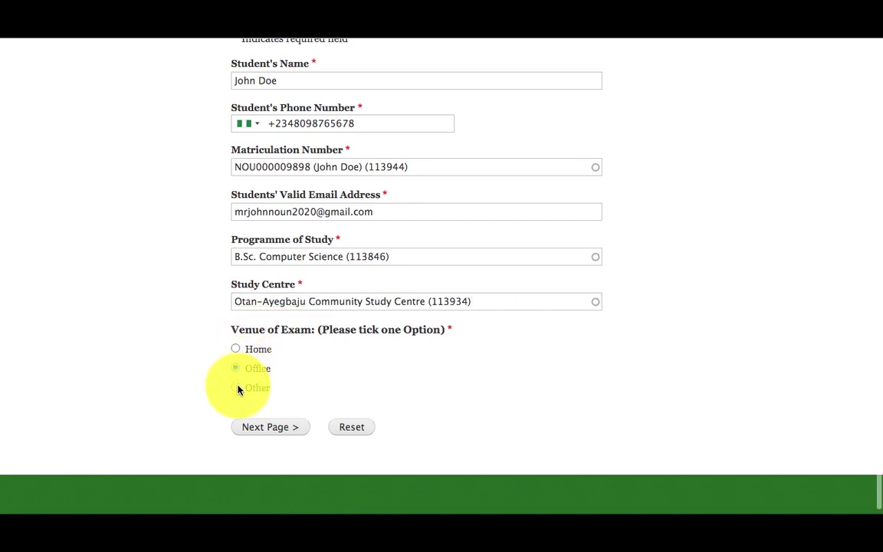
{"action": "left_click", "coordinate": [237, 388]}
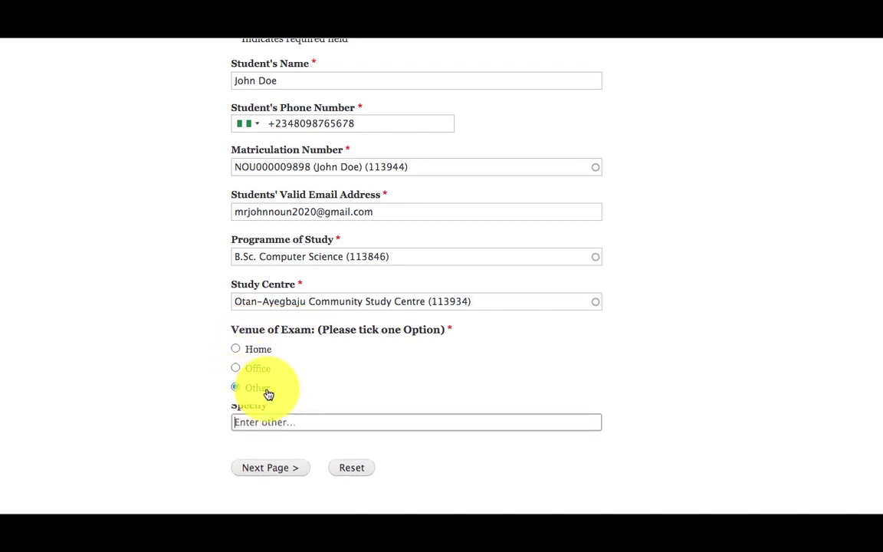
{"action": "left_click", "coordinate": [286, 430]}
{"action": "type", "text": "Compnay"}
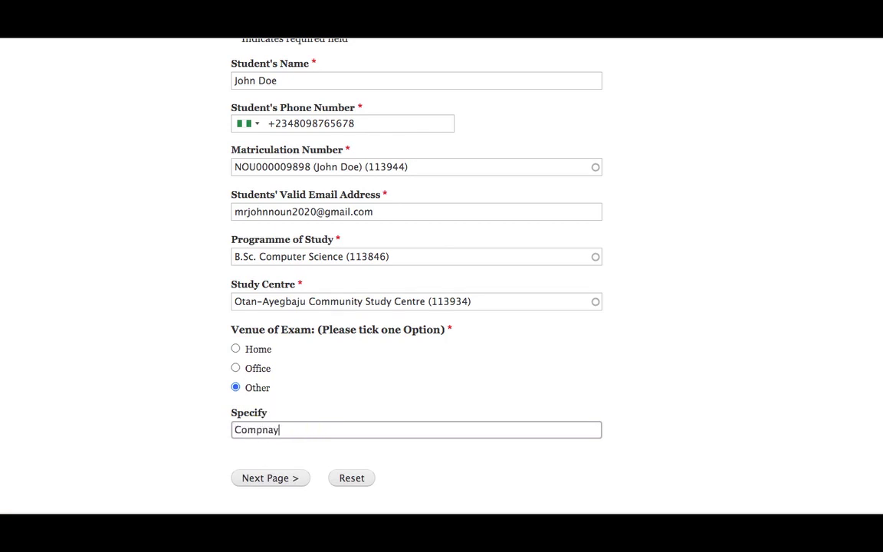
{"action": "key", "text": "BackSpace"}
{"action": "key", "text": "BackSpace"}
{"action": "key", "text": "BackSpace"}
{"action": "type", "text": "any"}
{"action": "scroll", "coordinate": [365, 414], "scroll_direction": "down", "scroll_amount": 2}
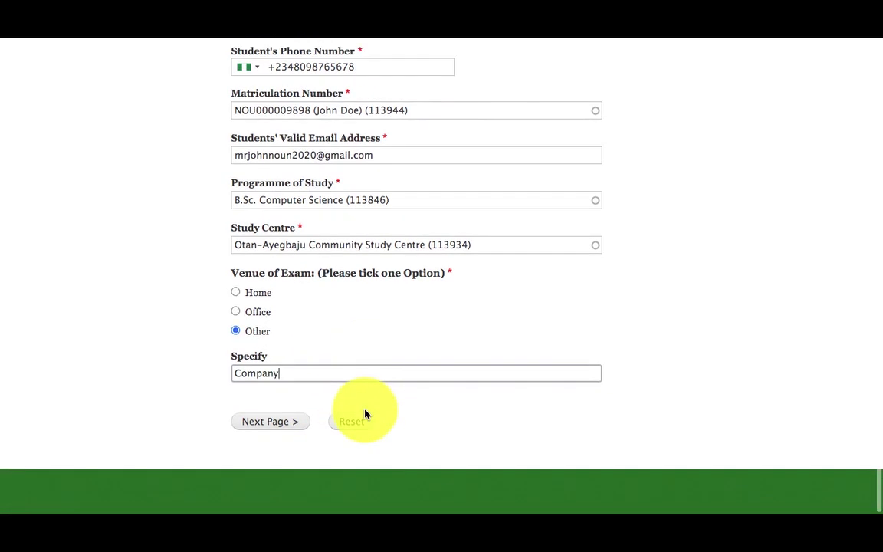
Continue to the courses step and choose GST101 Use of English as the first course
{"action": "left_click", "coordinate": [290, 424]}
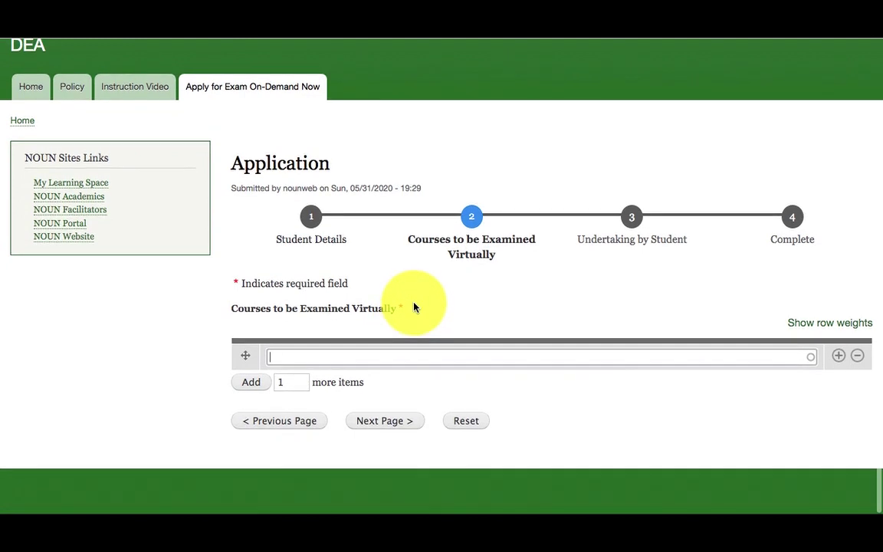
{"action": "type", "text": "GST1"}
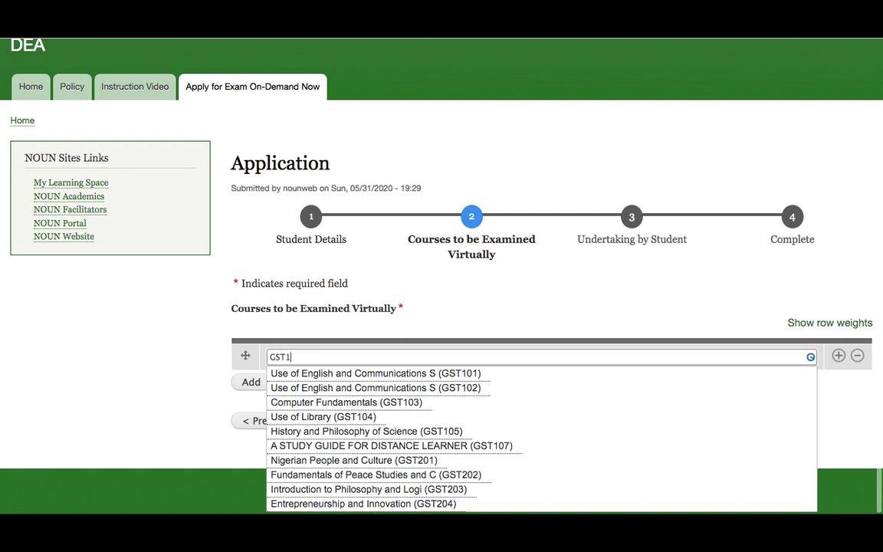
{"action": "type", "text": "0"}
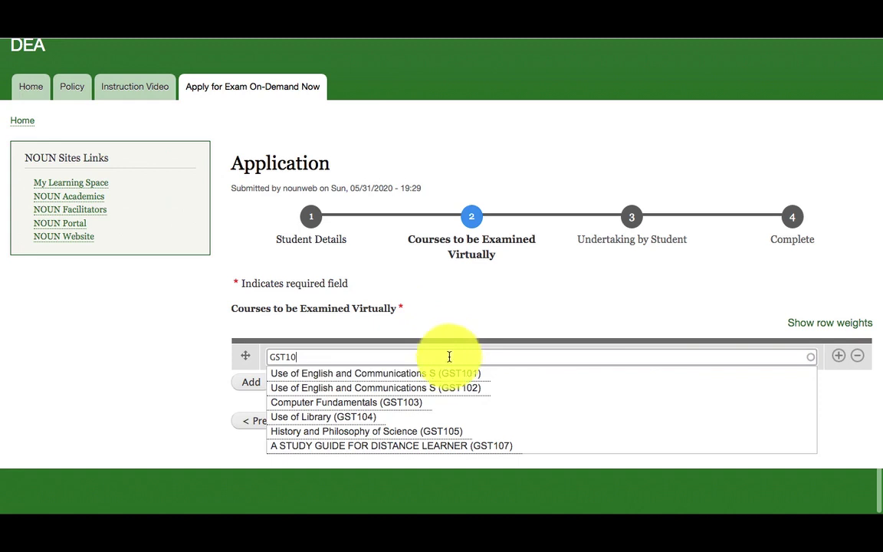
{"action": "left_click", "coordinate": [445, 375]}
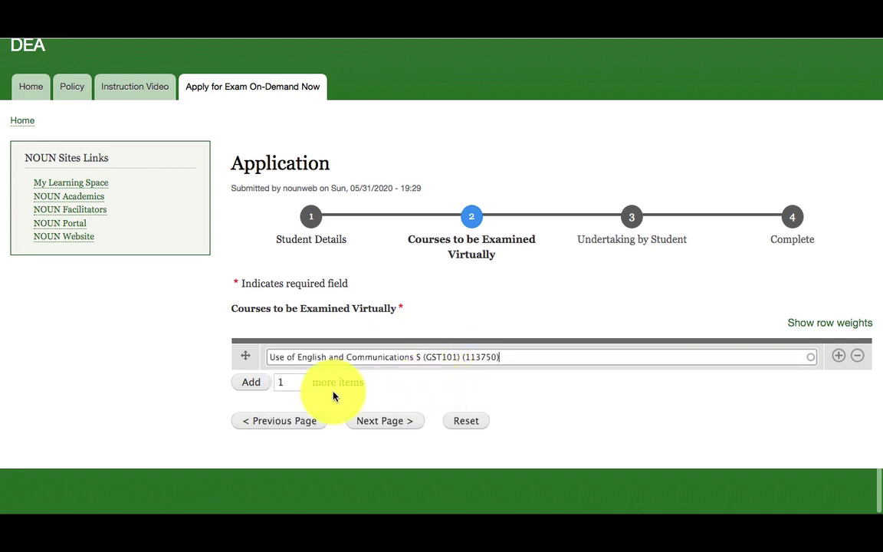
Add two more course rows holding CIT204 and CIT208 Information Systems
{"action": "left_click", "coordinate": [243, 385]}
{"action": "left_click", "coordinate": [289, 387]}
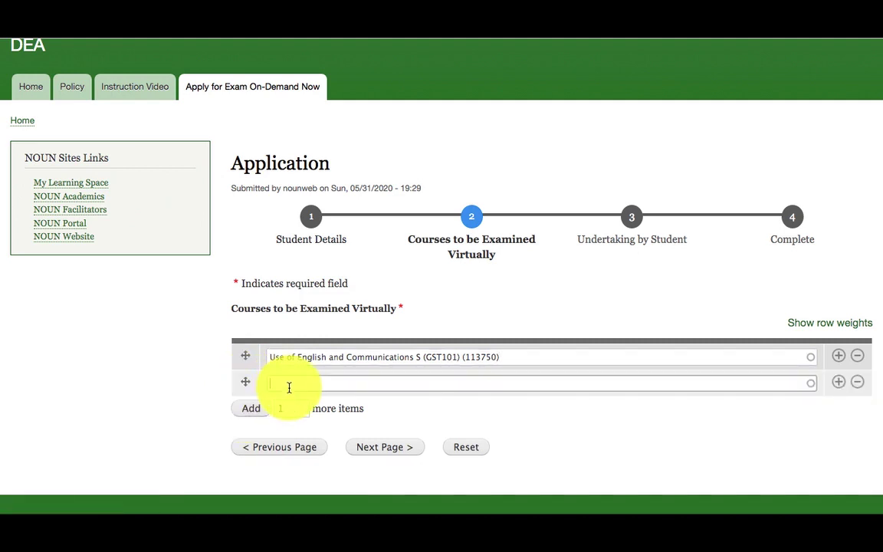
{"action": "type", "text": "cit20"}
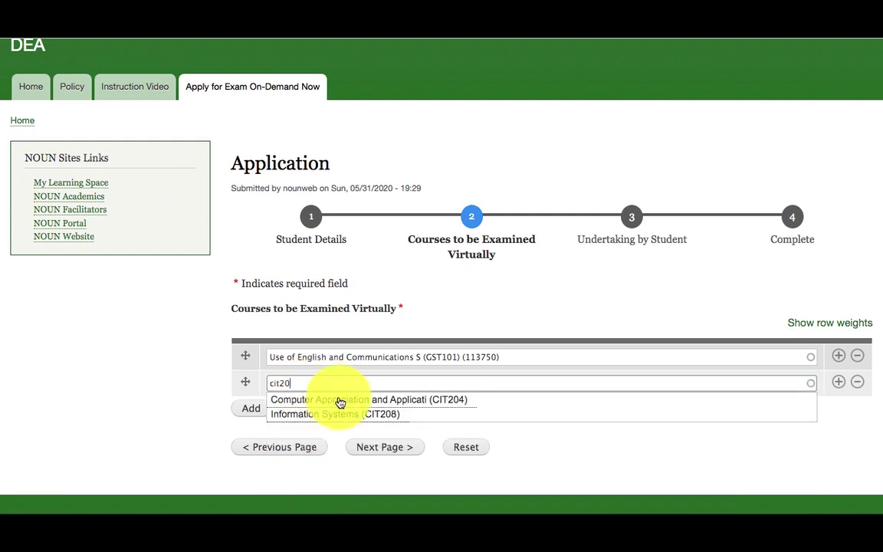
{"action": "left_click", "coordinate": [378, 400]}
{"action": "left_click", "coordinate": [251, 411]}
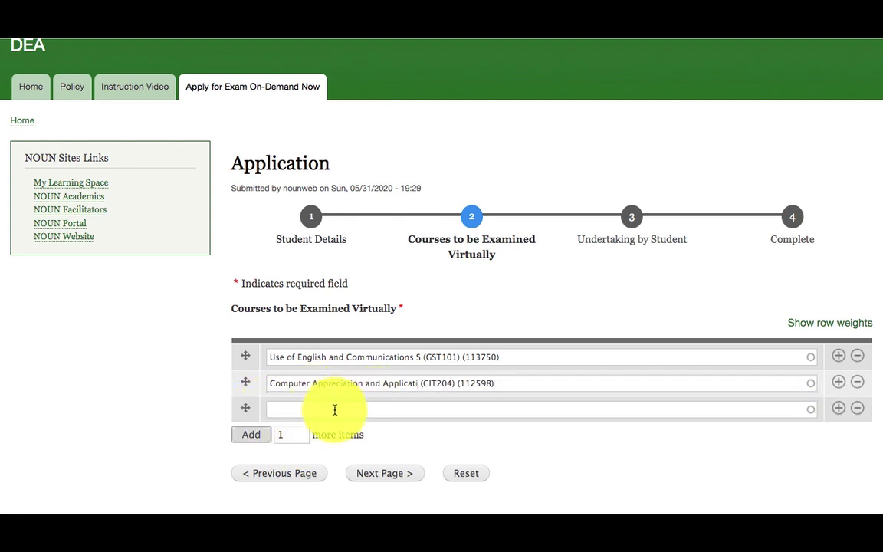
{"action": "left_click", "coordinate": [333, 411]}
{"action": "type", "text": "C"}
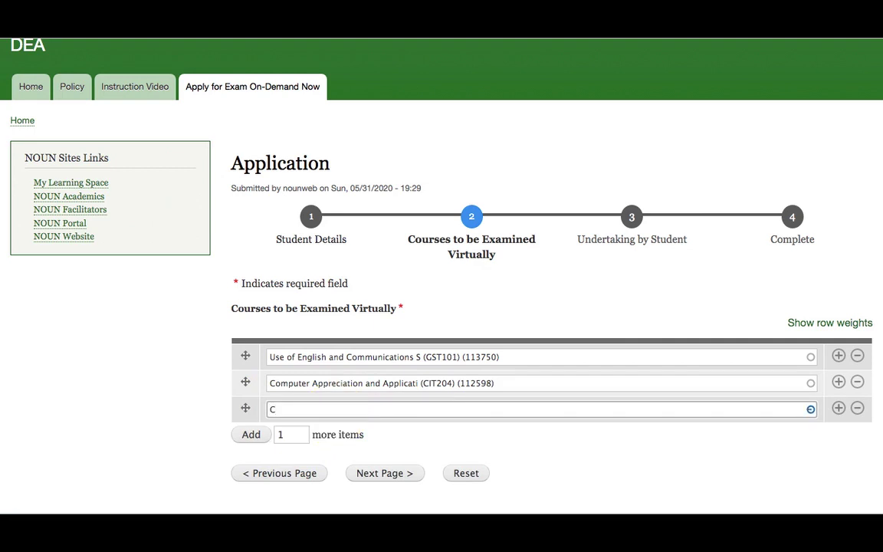
{"action": "type", "text": "IT"}
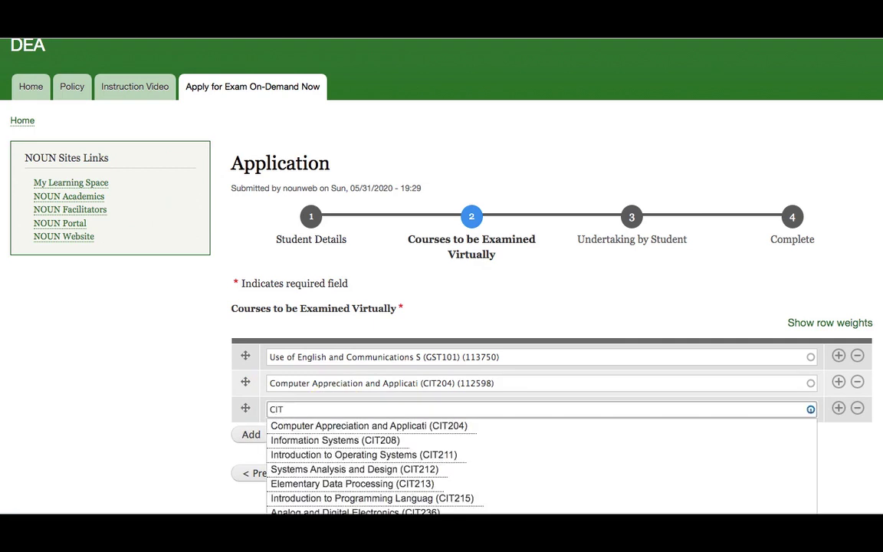
{"action": "type", "text": "208"}
{"action": "left_click", "coordinate": [379, 433]}
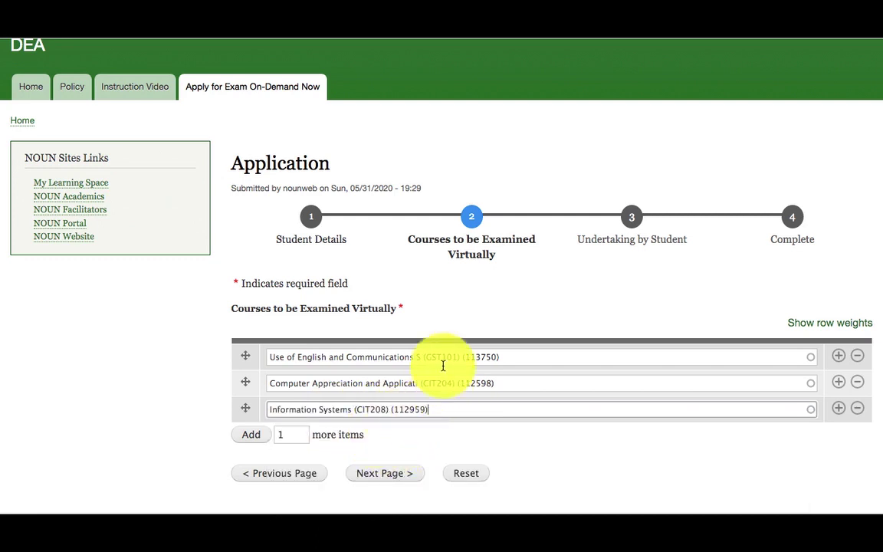
{"action": "scroll", "coordinate": [486, 304], "scroll_direction": "down", "scroll_amount": 2}
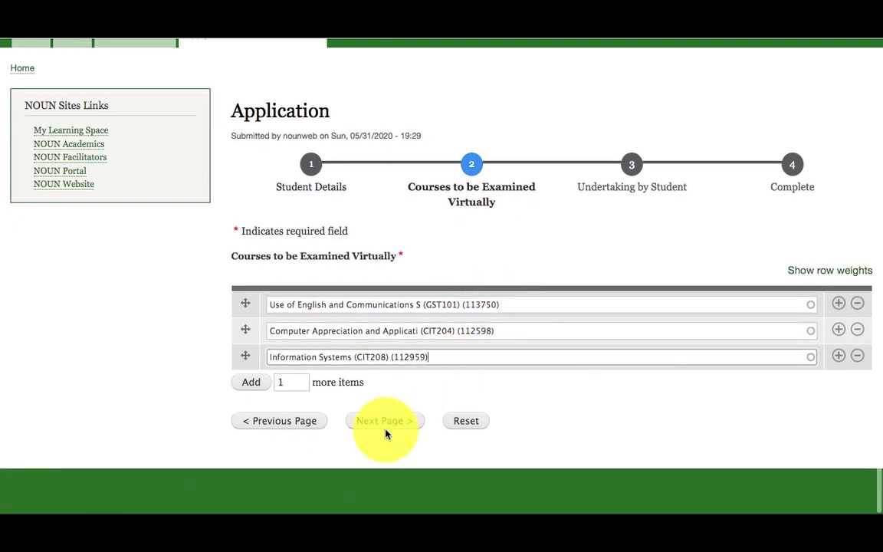
Go to step 3 and bring the undertaking terms and agreement checkbox into view
{"action": "left_click", "coordinate": [391, 425]}
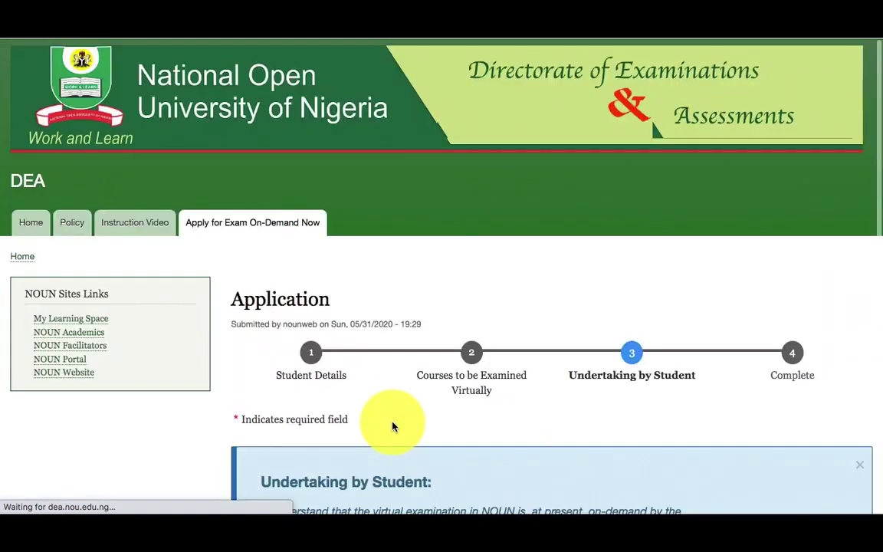
{"action": "scroll", "coordinate": [392, 350], "scroll_direction": "down", "scroll_amount": 3}
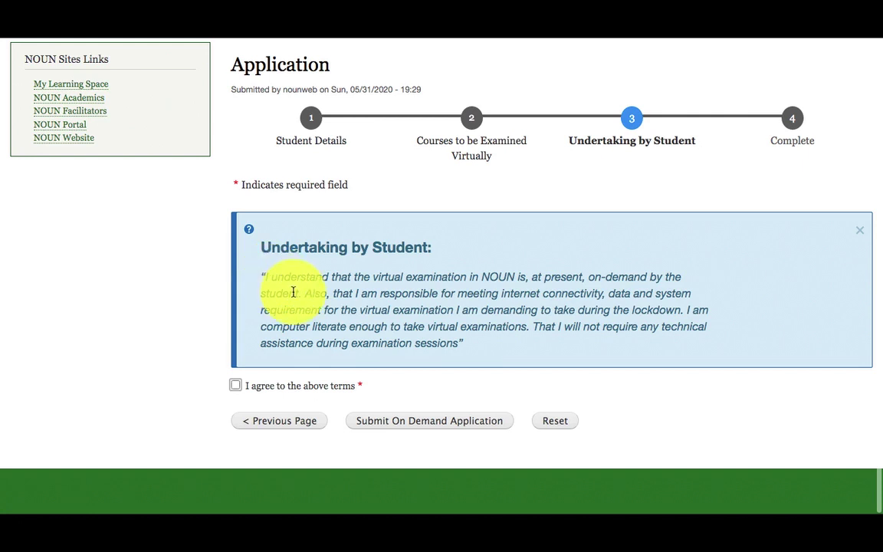
Tick 'I agree to the above terms', draw a signature, and pick 31 May 2020 as the date
{"action": "left_click", "coordinate": [235, 387]}
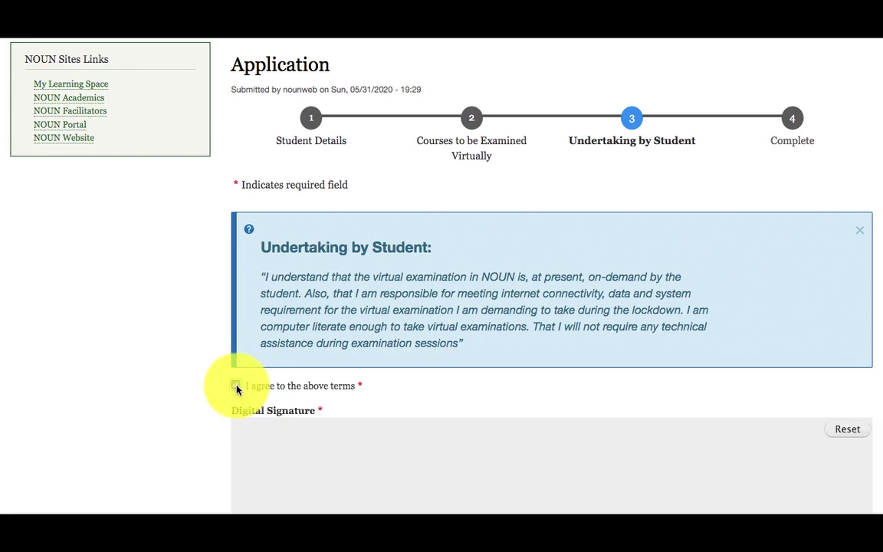
{"action": "scroll", "coordinate": [392, 291], "scroll_direction": "down", "scroll_amount": 2}
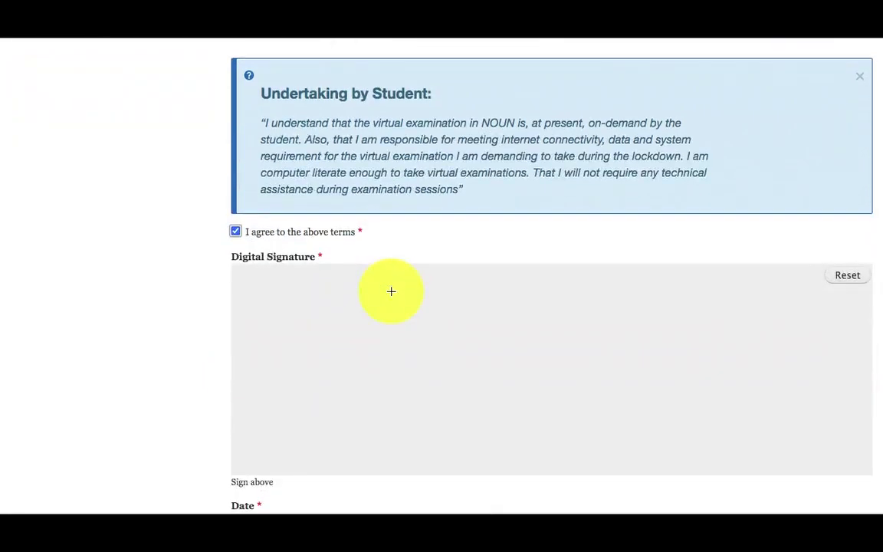
{"action": "scroll", "coordinate": [405, 302], "scroll_direction": "down", "scroll_amount": 1}
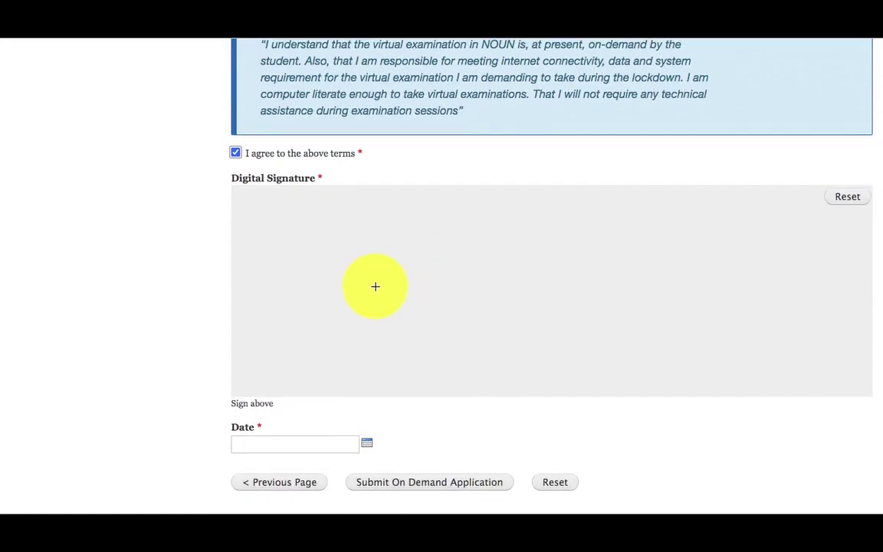
{"action": "mouse_move", "coordinate": [370, 319]}
{"action": "left_mouse_down"}
{"action": "mouse_move", "coordinate": [396, 246]}
{"action": "mouse_move", "coordinate": [434, 272]}
{"action": "mouse_move", "coordinate": [470, 273]}
{"action": "mouse_move", "coordinate": [501, 252]}
{"action": "mouse_move", "coordinate": [540, 273]}
{"action": "mouse_move", "coordinate": [538, 259]}
{"action": "mouse_move", "coordinate": [487, 248]}
{"action": "mouse_move", "coordinate": [495, 344]}
{"action": "left_mouse_up"}
{"action": "left_click", "coordinate": [472, 336]}
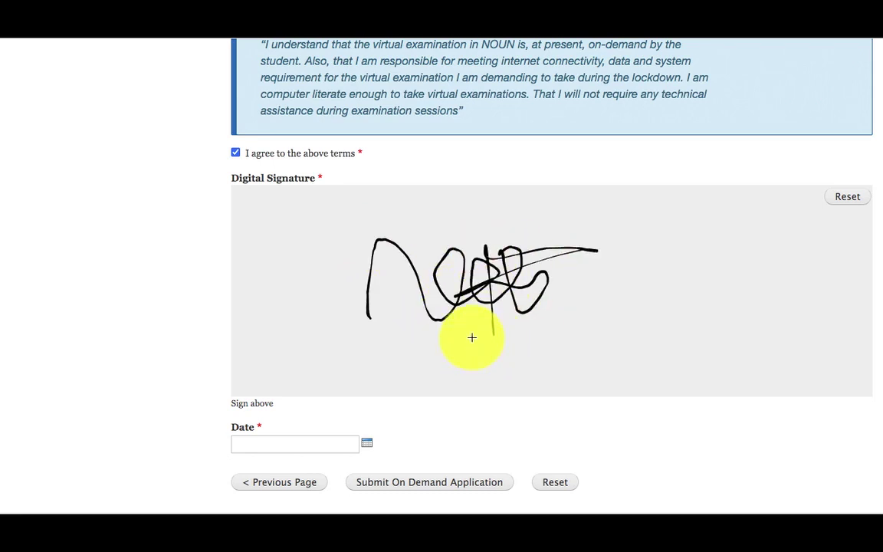
{"action": "left_click", "coordinate": [327, 438]}
{"action": "left_click", "coordinate": [250, 422]}
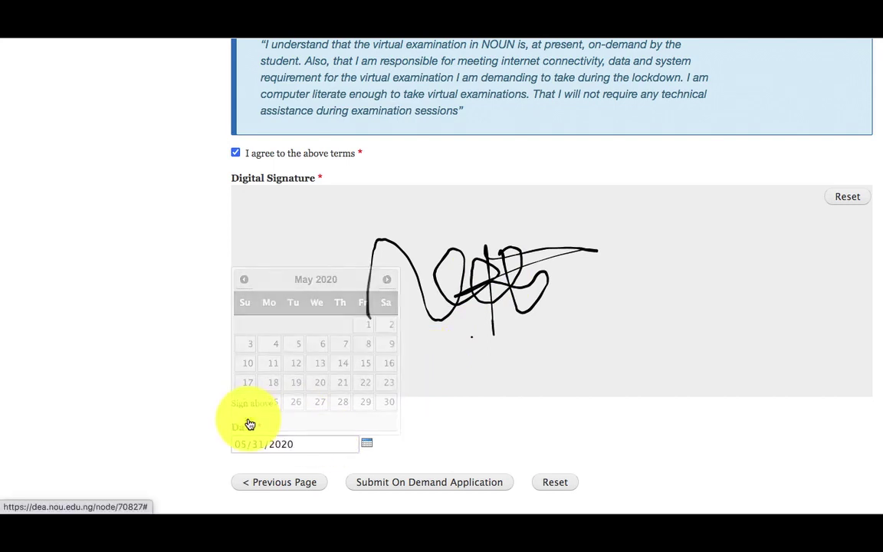
{"action": "scroll", "coordinate": [163, 394], "scroll_direction": "down", "scroll_amount": 2}
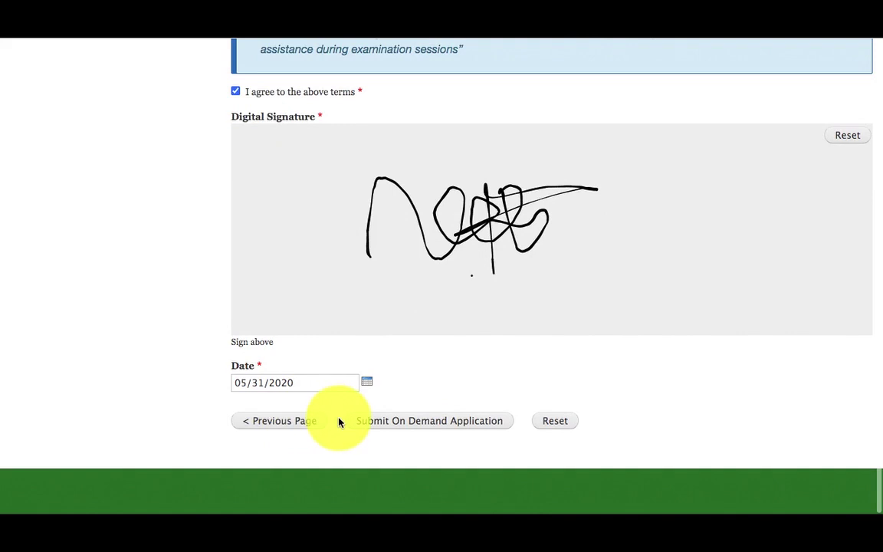
Submit the on-demand application and review the Congratulations step 4 Complete page
{"action": "left_click", "coordinate": [434, 426]}
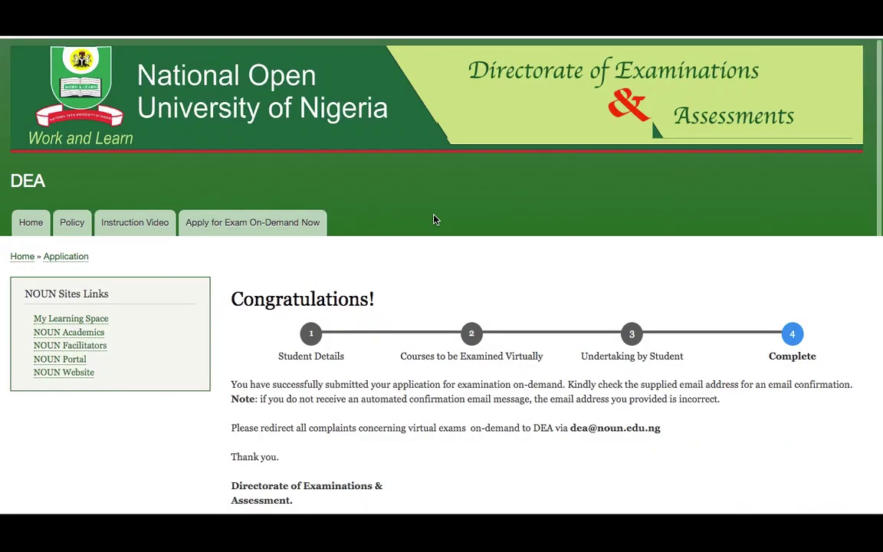
{"action": "scroll", "coordinate": [433, 220], "scroll_direction": "down", "scroll_amount": 2}
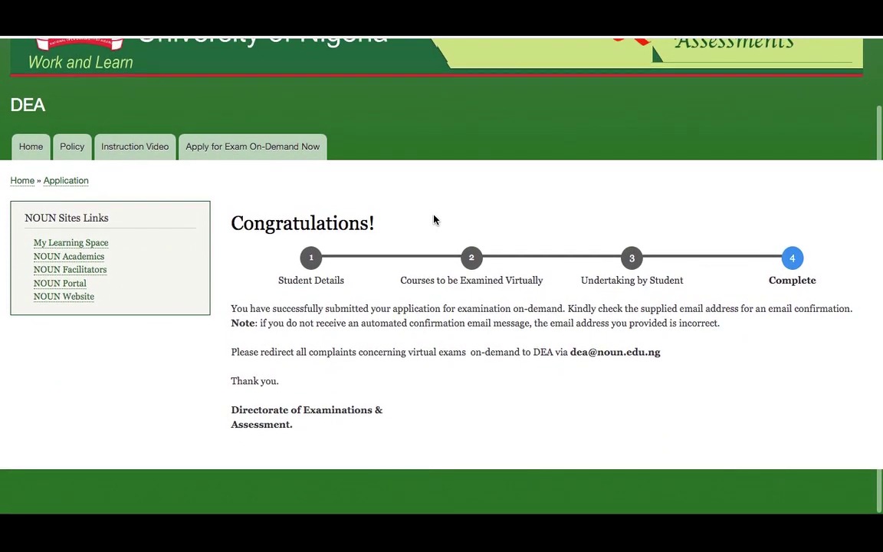
{"action": "scroll", "coordinate": [434, 220], "scroll_direction": "up", "scroll_amount": 2}
{"action": "scroll", "coordinate": [433, 220], "scroll_direction": "down", "scroll_amount": 2}
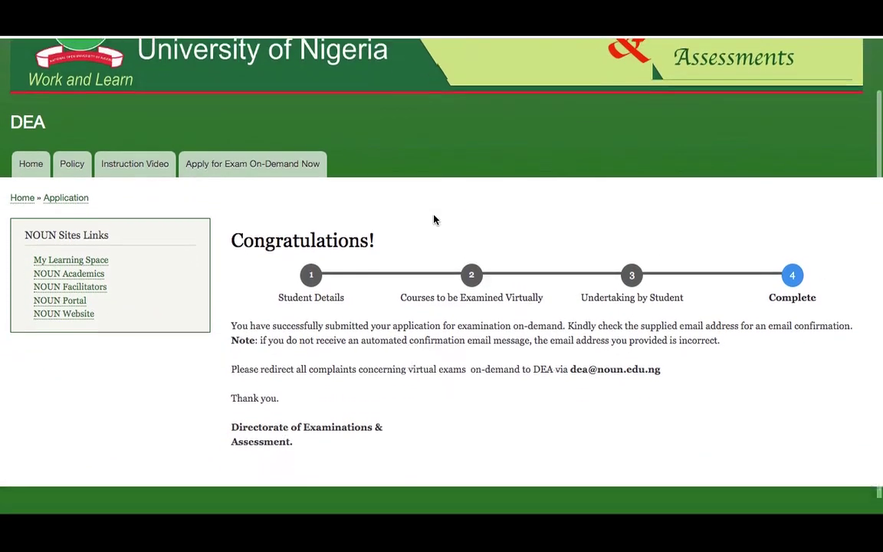
{"action": "scroll", "coordinate": [434, 220], "scroll_direction": "up", "scroll_amount": 2}
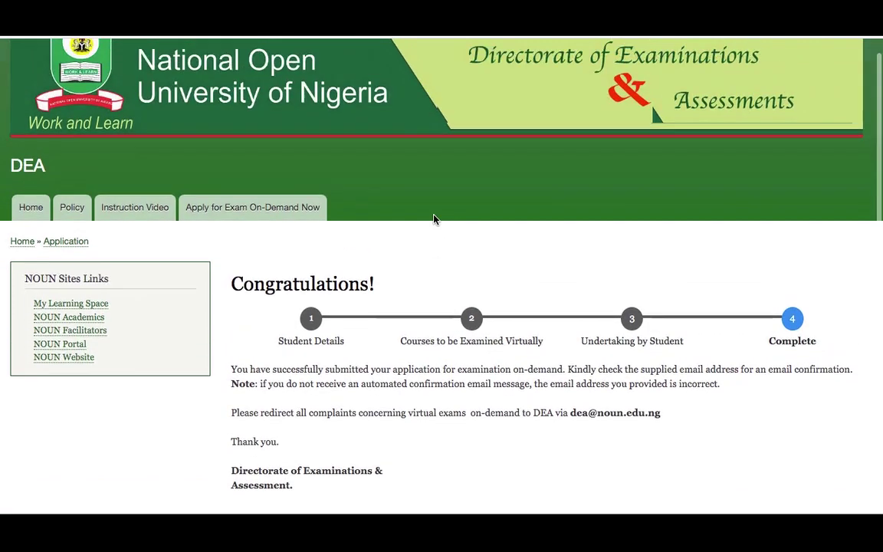
{"action": "scroll", "coordinate": [434, 220], "scroll_direction": "down", "scroll_amount": 1}
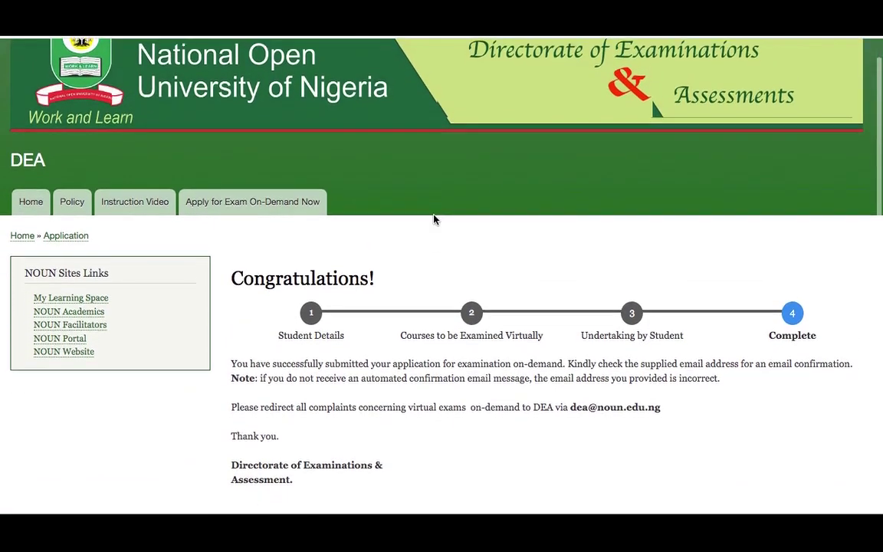
{"action": "scroll", "coordinate": [434, 220], "scroll_direction": "down", "scroll_amount": 2}
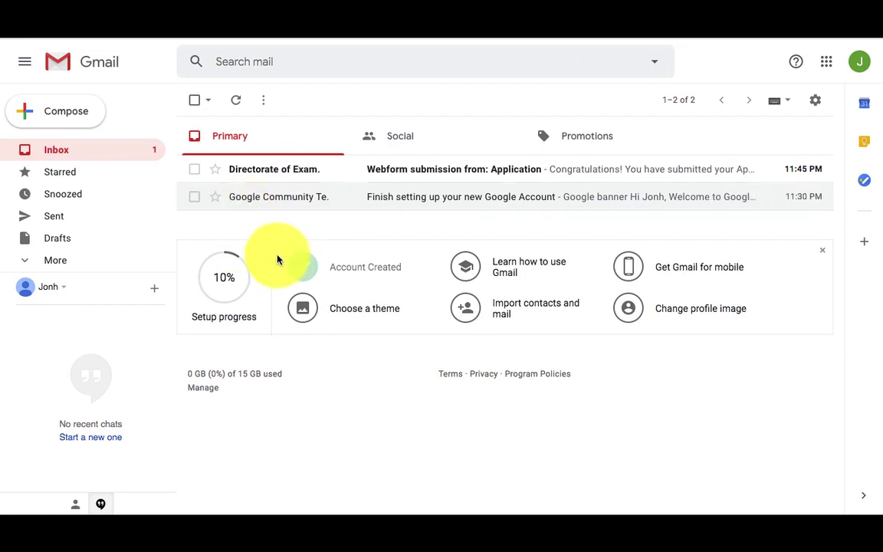
Open the 'Webform submission from: Application' email and scroll through its submitted details
{"action": "left_click", "coordinate": [323, 179]}
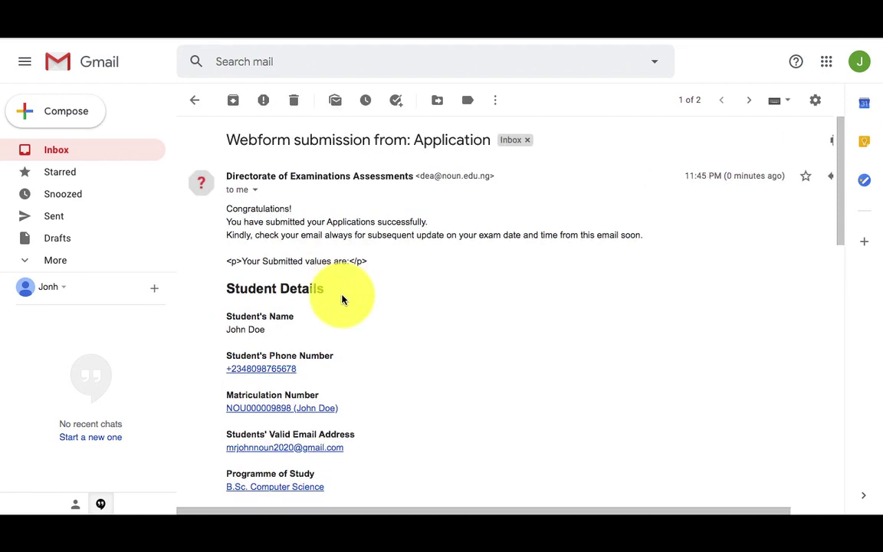
{"action": "scroll", "coordinate": [350, 322], "scroll_direction": "down", "scroll_amount": 5}
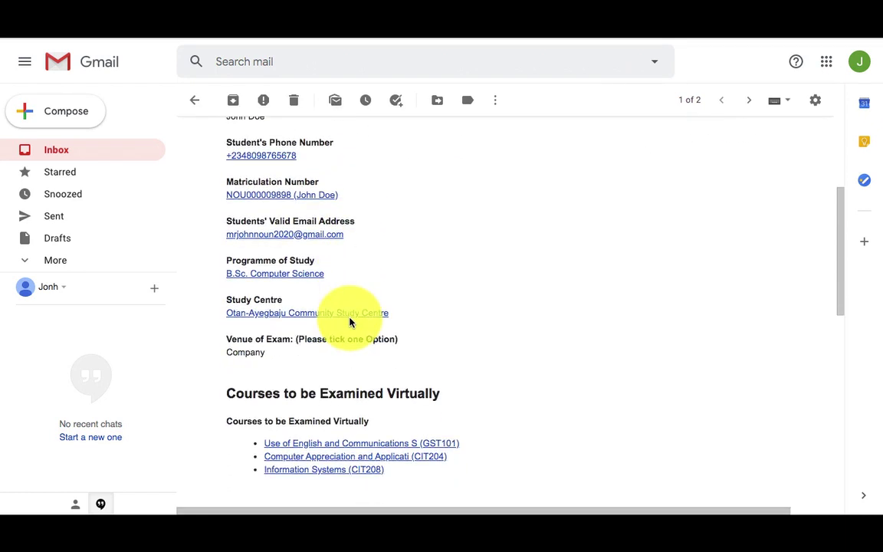
{"action": "scroll", "coordinate": [350, 322], "scroll_direction": "up", "scroll_amount": 1}
{"action": "scroll", "coordinate": [350, 322], "scroll_direction": "down", "scroll_amount": 6}
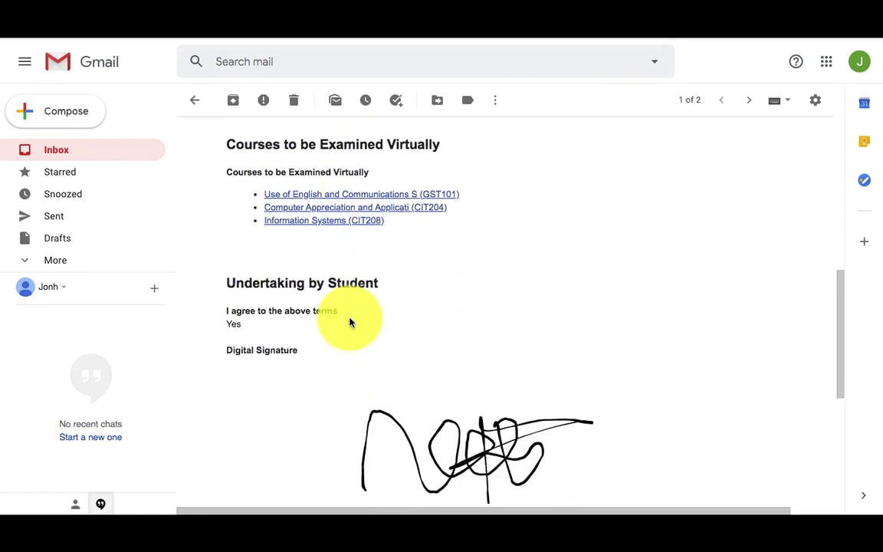
{"action": "scroll", "coordinate": [351, 324], "scroll_direction": "down", "scroll_amount": 2}
{"action": "scroll", "coordinate": [351, 323], "scroll_direction": "down", "scroll_amount": 3}
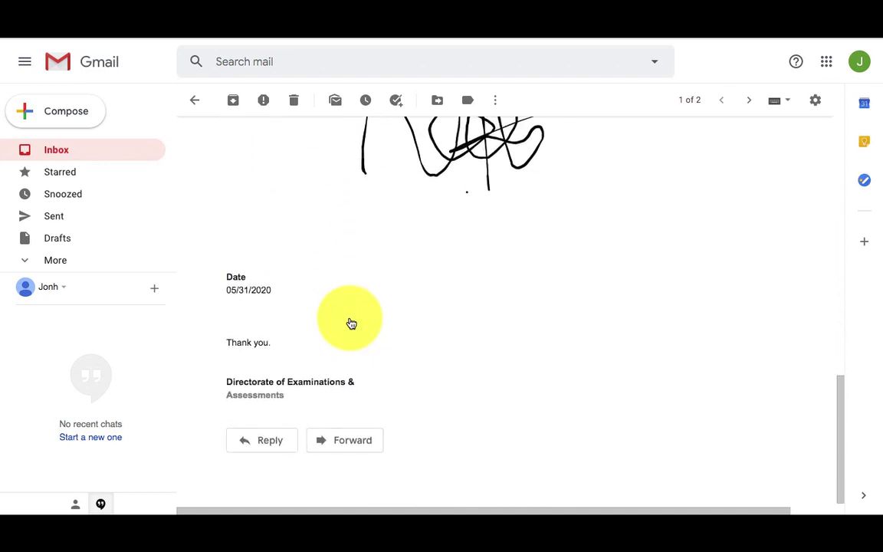
{"action": "scroll", "coordinate": [351, 323], "scroll_direction": "up", "scroll_amount": 3}
{"action": "scroll", "coordinate": [351, 323], "scroll_direction": "up", "scroll_amount": 10}
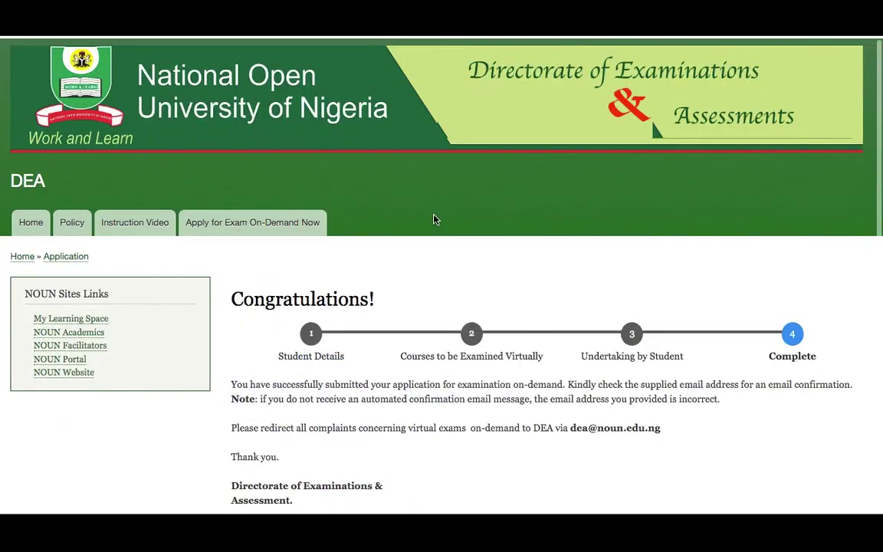
{"action": "scroll", "coordinate": [433, 220], "scroll_direction": "down", "scroll_amount": 2}
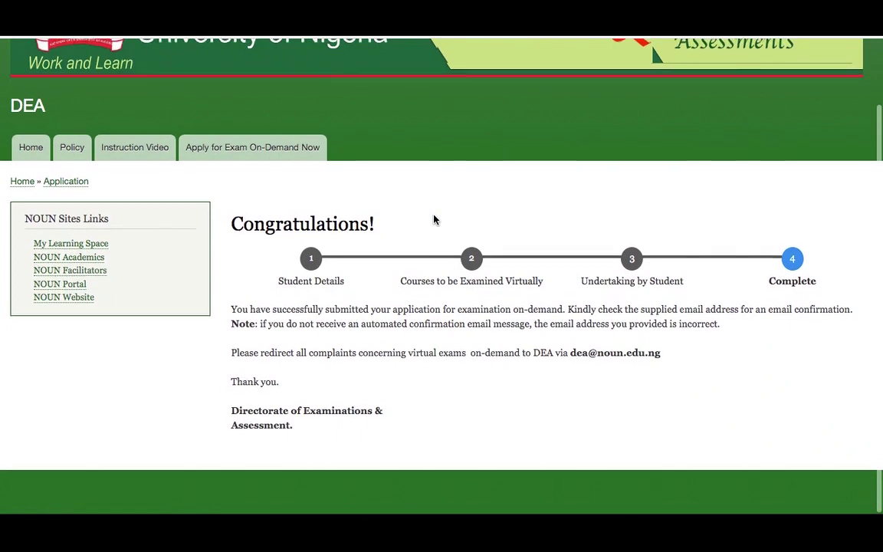
{"action": "scroll", "coordinate": [433, 220], "scroll_direction": "up", "scroll_amount": 2}
{"action": "scroll", "coordinate": [433, 220], "scroll_direction": "down", "scroll_amount": 2}
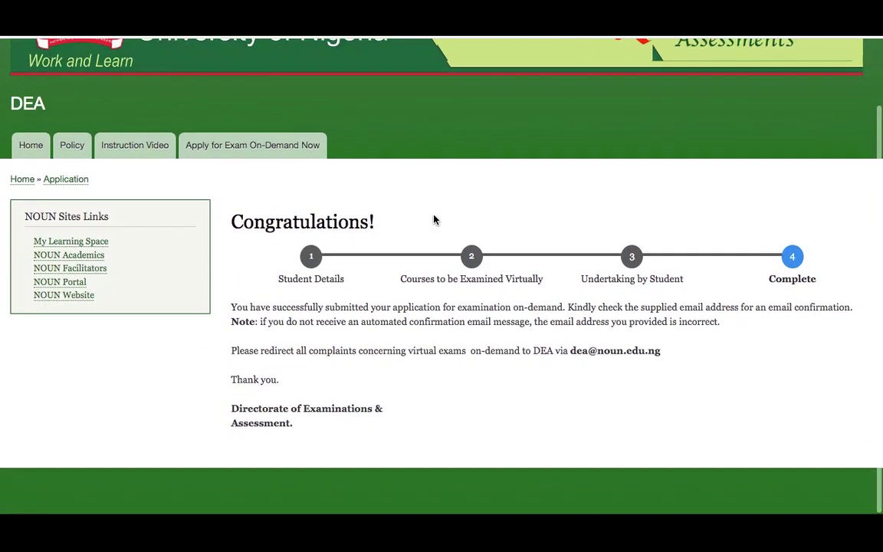
{"action": "scroll", "coordinate": [433, 220], "scroll_direction": "up", "scroll_amount": 2}
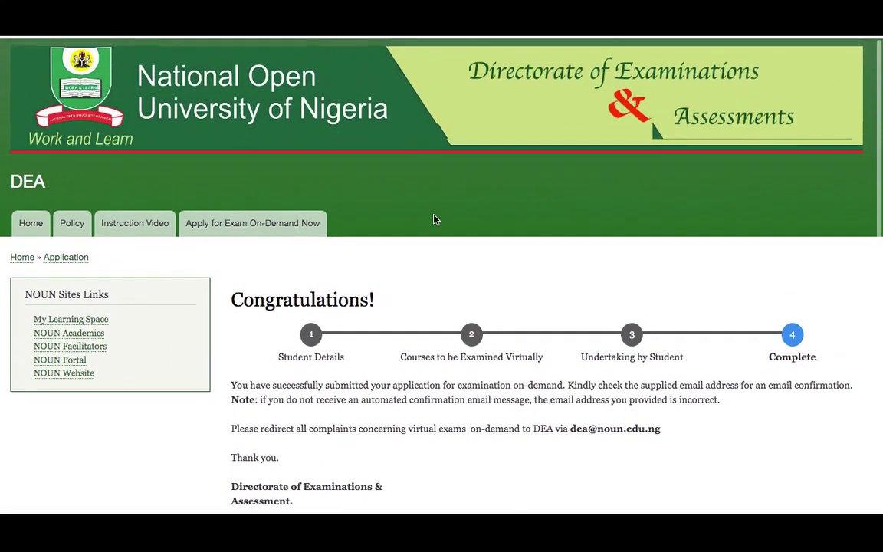
{"action": "scroll", "coordinate": [433, 220], "scroll_direction": "down", "scroll_amount": 2}
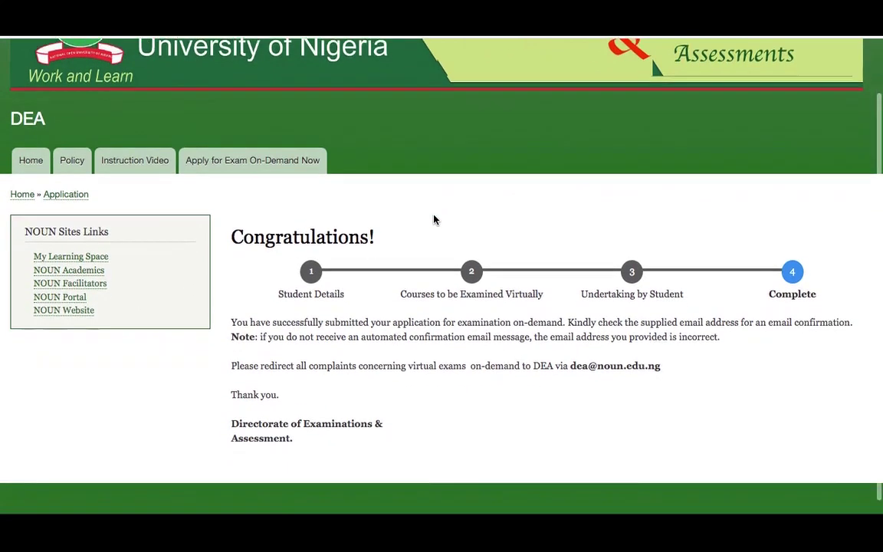
{"action": "scroll", "coordinate": [433, 220], "scroll_direction": "down", "scroll_amount": 1}
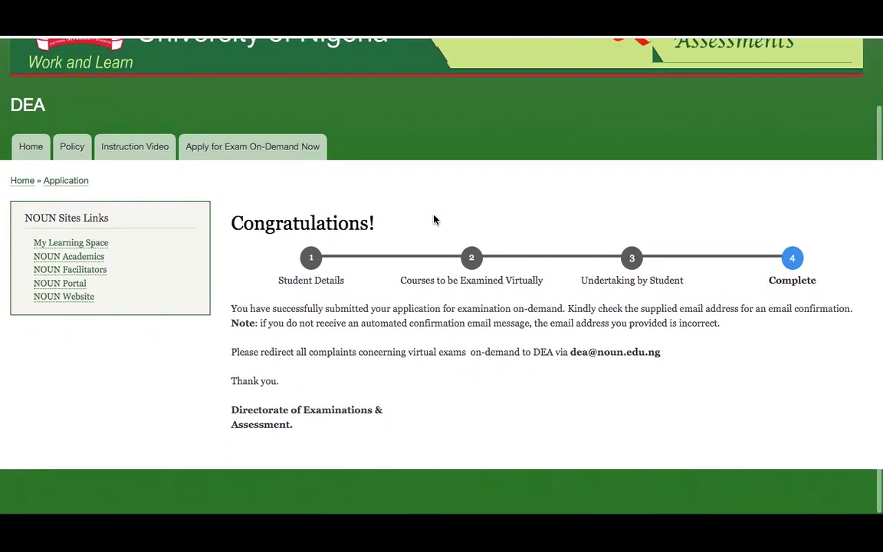